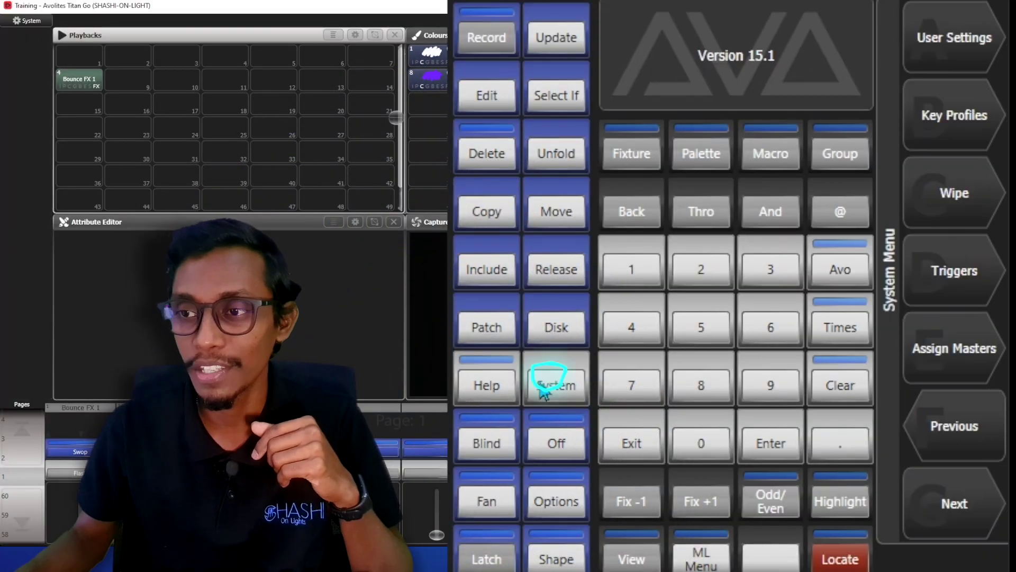
In the User Settings Lock page, browse for a lock screen background image, then list the venue mode workspaces.
click(955, 38)
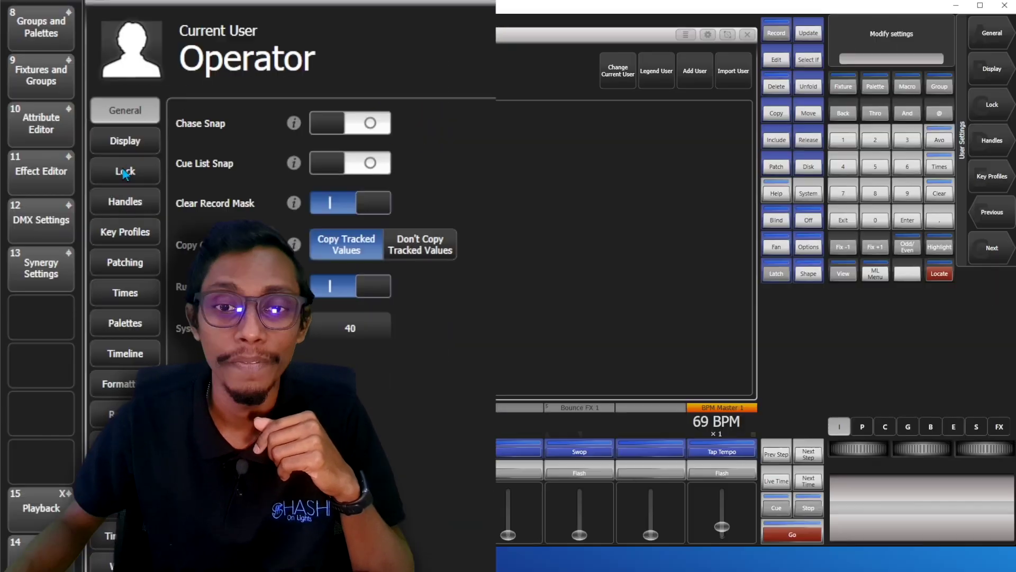
click(126, 169)
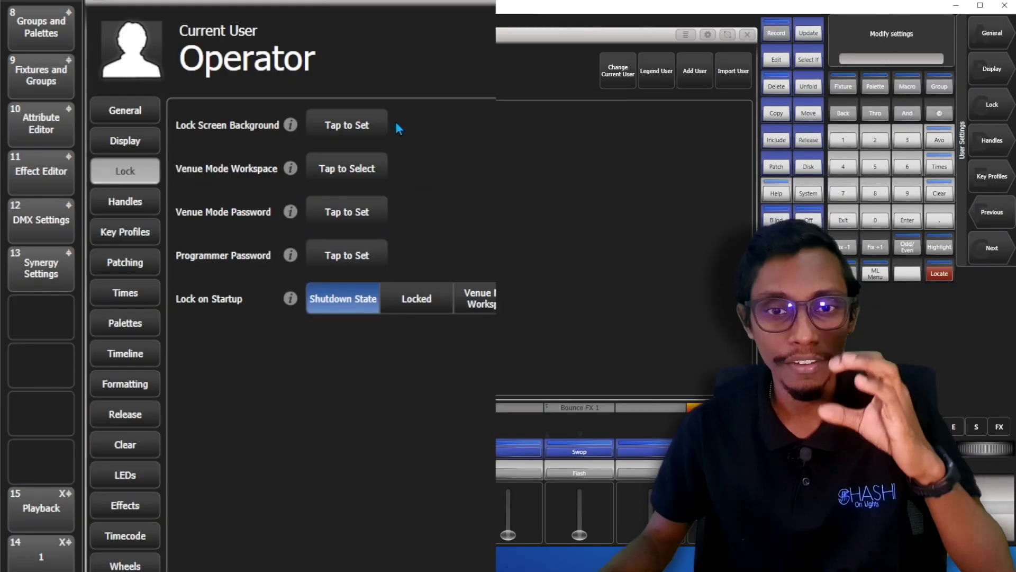
click(347, 125)
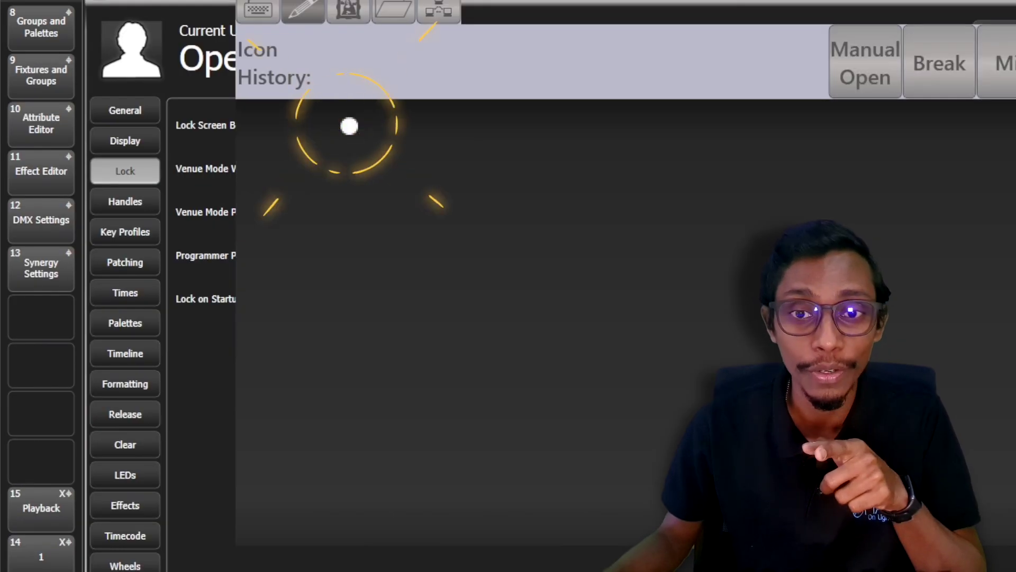
click(395, 13)
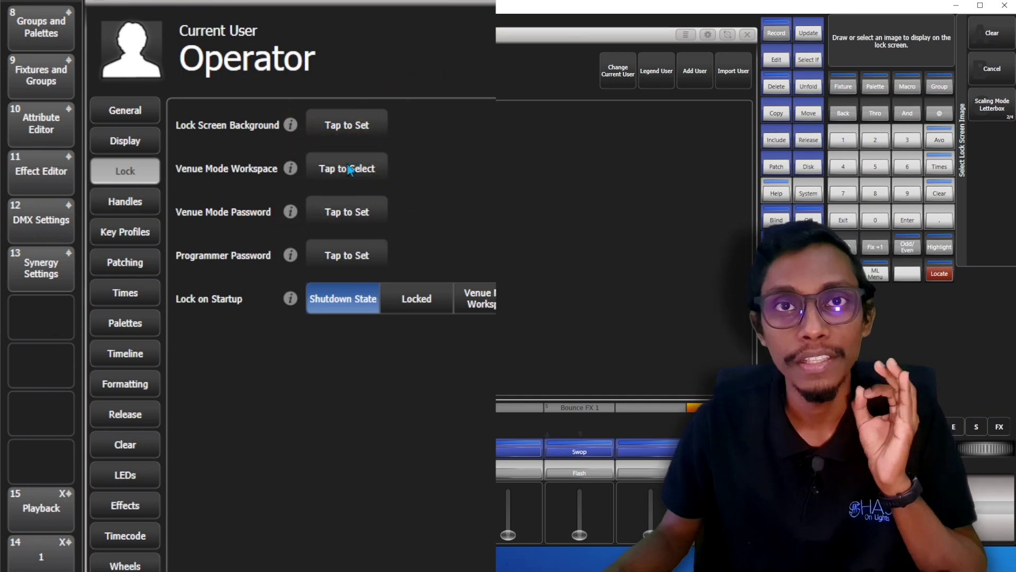
click(349, 169)
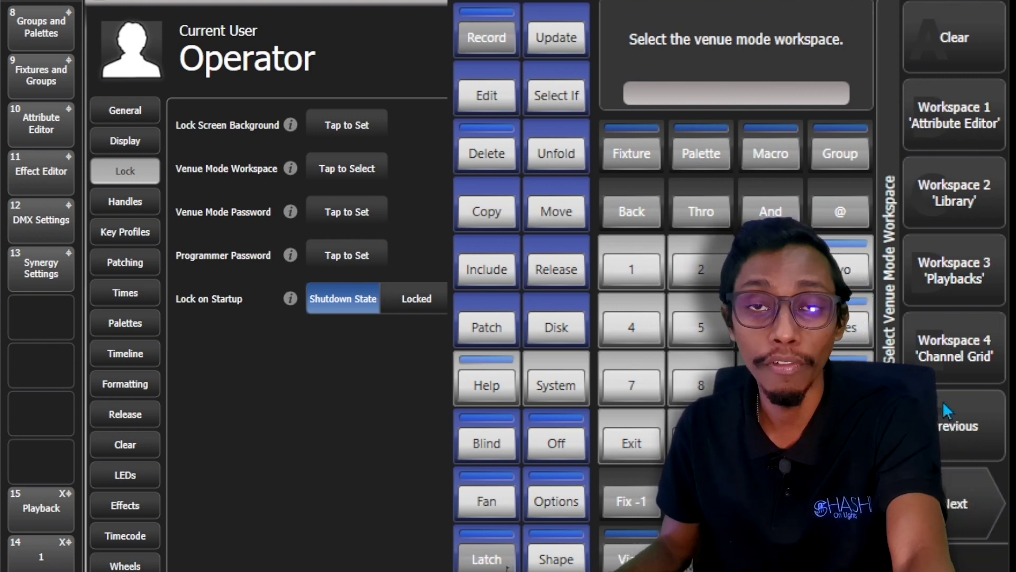
Assign workspace '1' to venue mode and save a venue mode password.
click(942, 401)
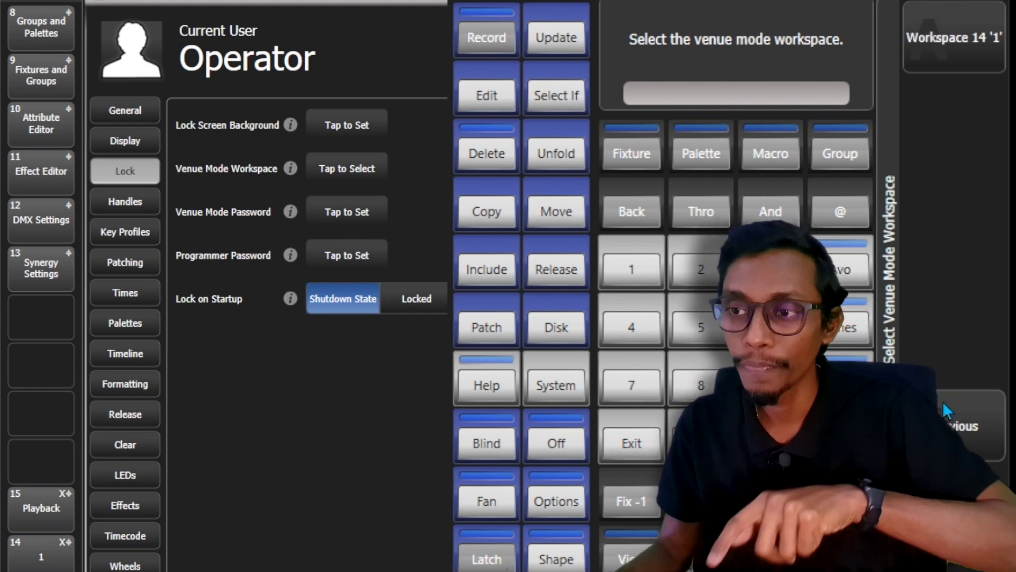
click(950, 37)
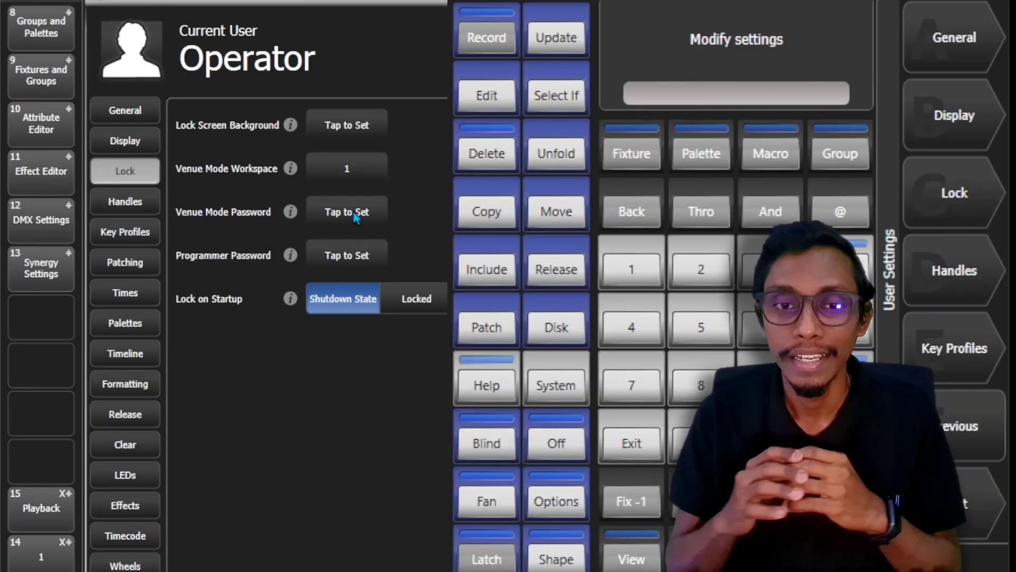
click(354, 215)
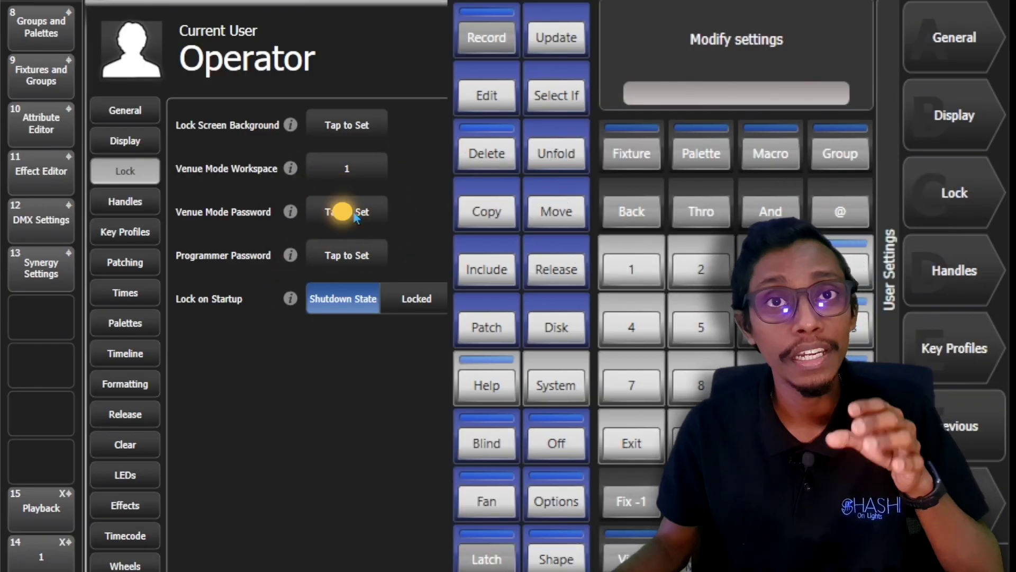
click(354, 214)
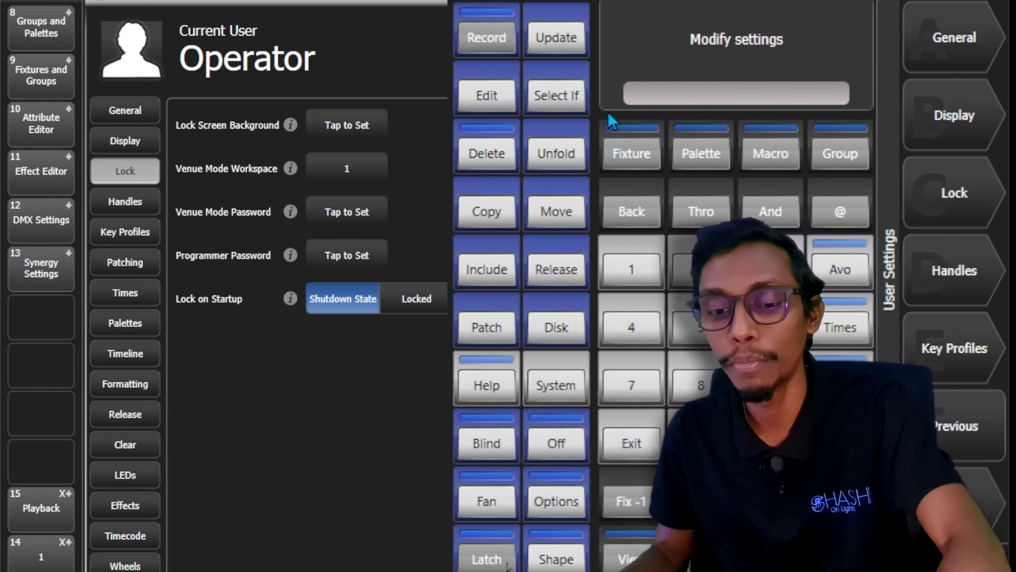
text(1111)
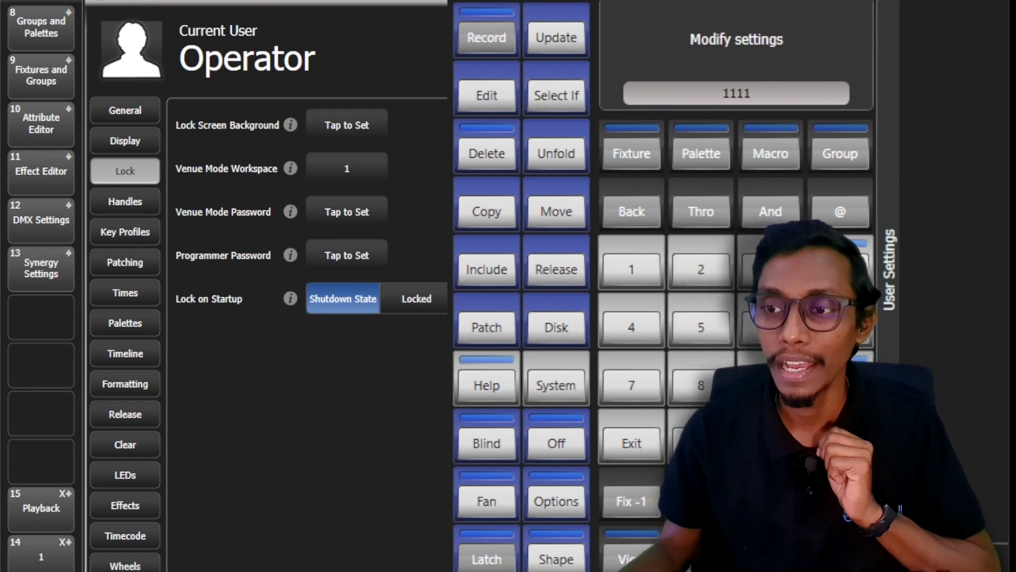
click(631, 445)
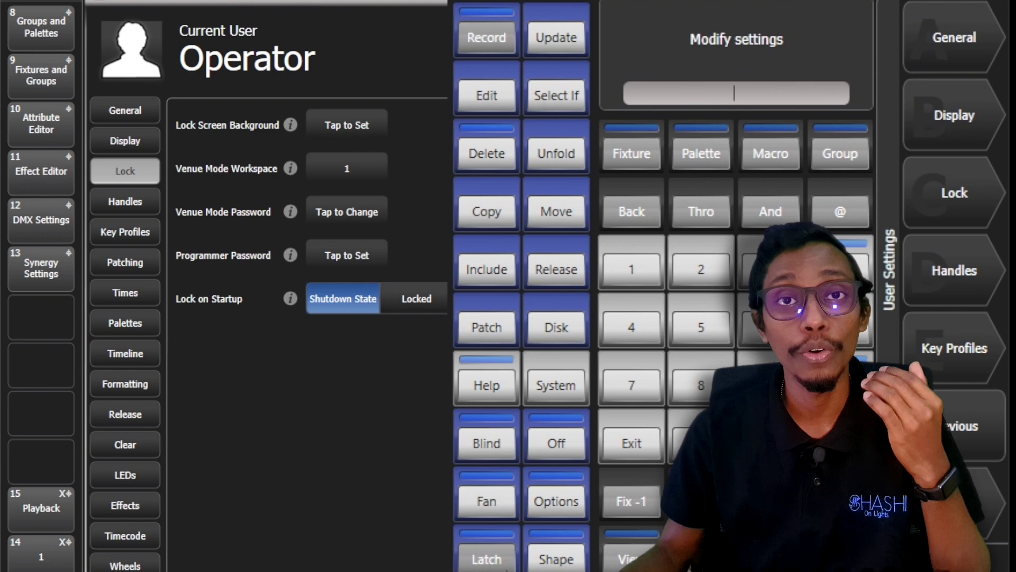
Enter and save a programmer password.
click(362, 263)
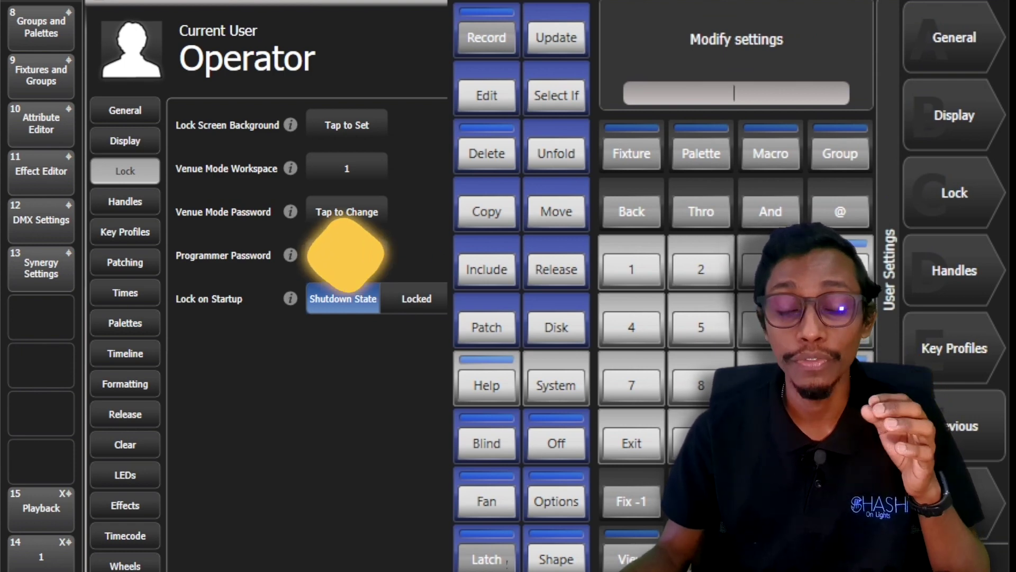
click(362, 262)
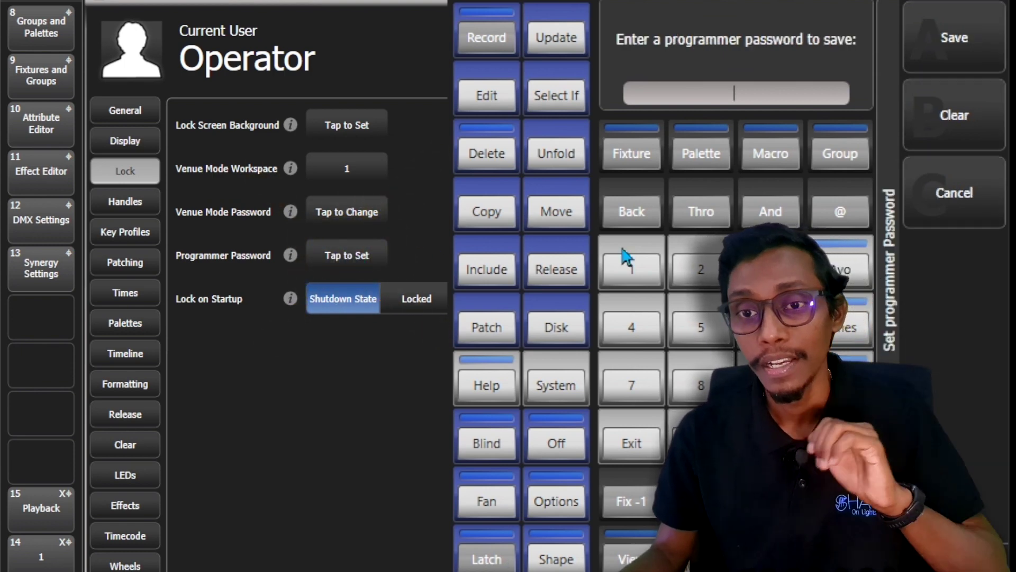
text(1212)
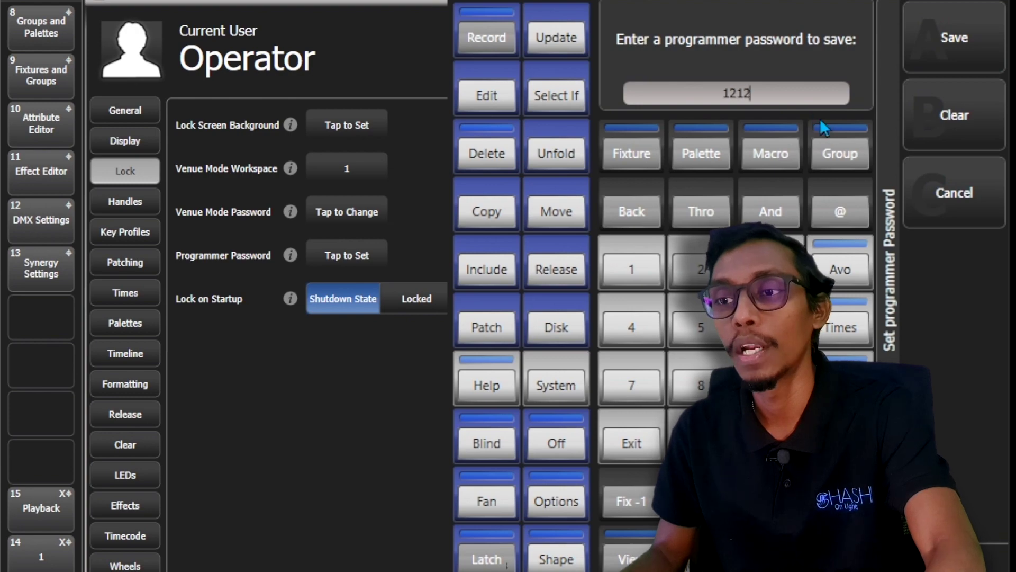
click(947, 50)
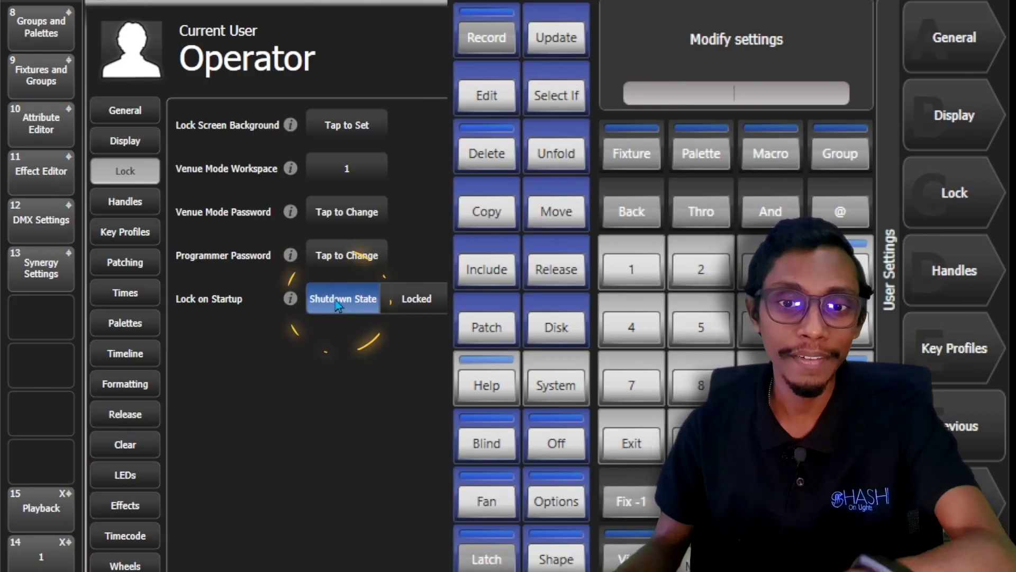
Set Lock on Startup to Locked, then change it to Venue Mode Workspace.
click(335, 302)
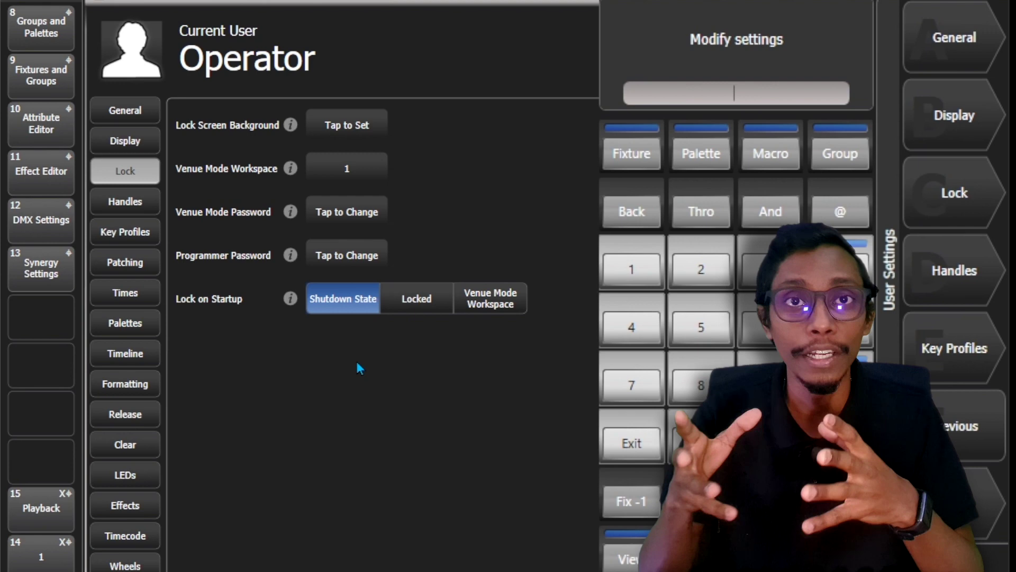
click(431, 302)
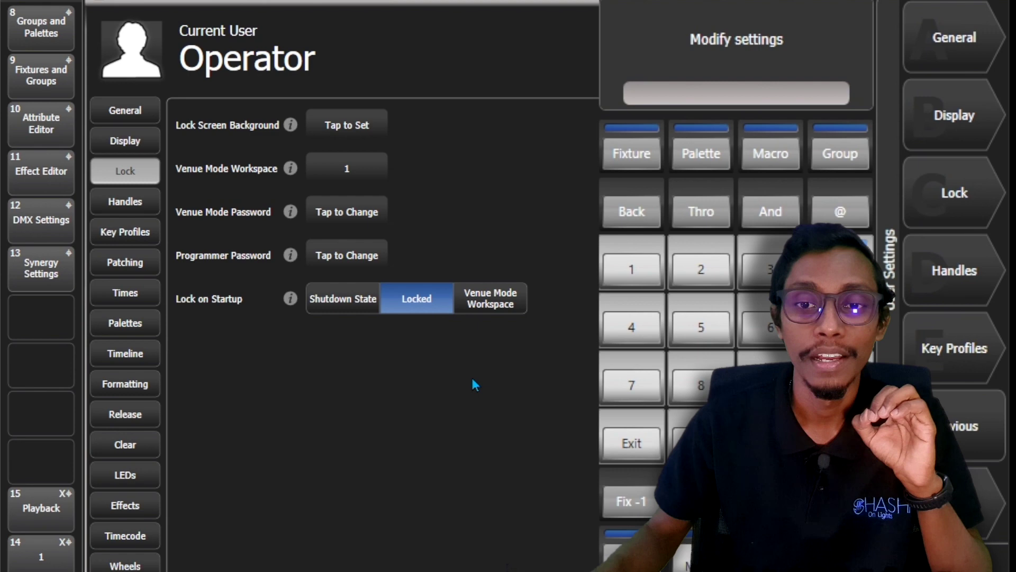
click(490, 299)
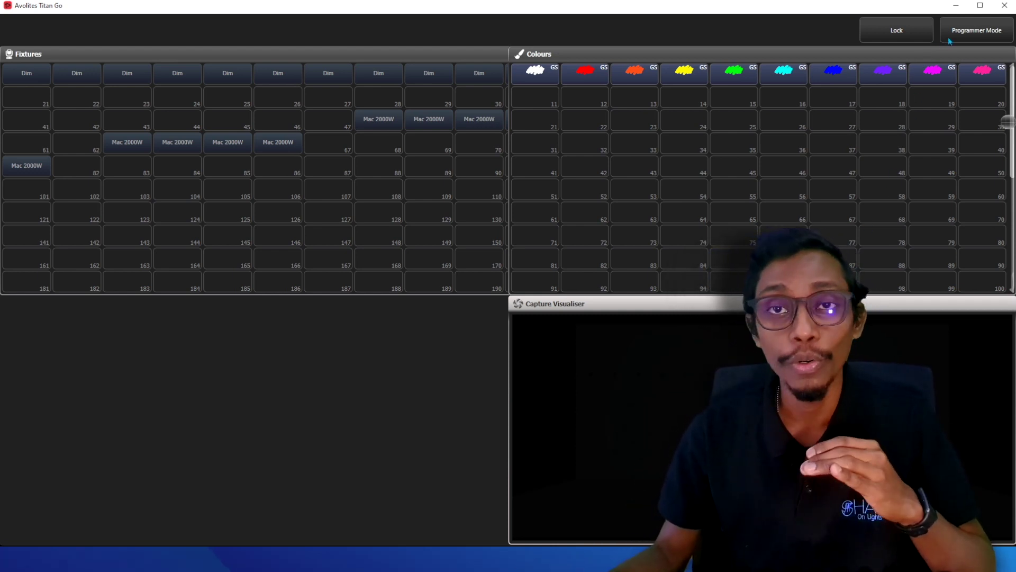
Lock the console, unlock it with the password, then lock again to reach the full programming workspace.
click(917, 30)
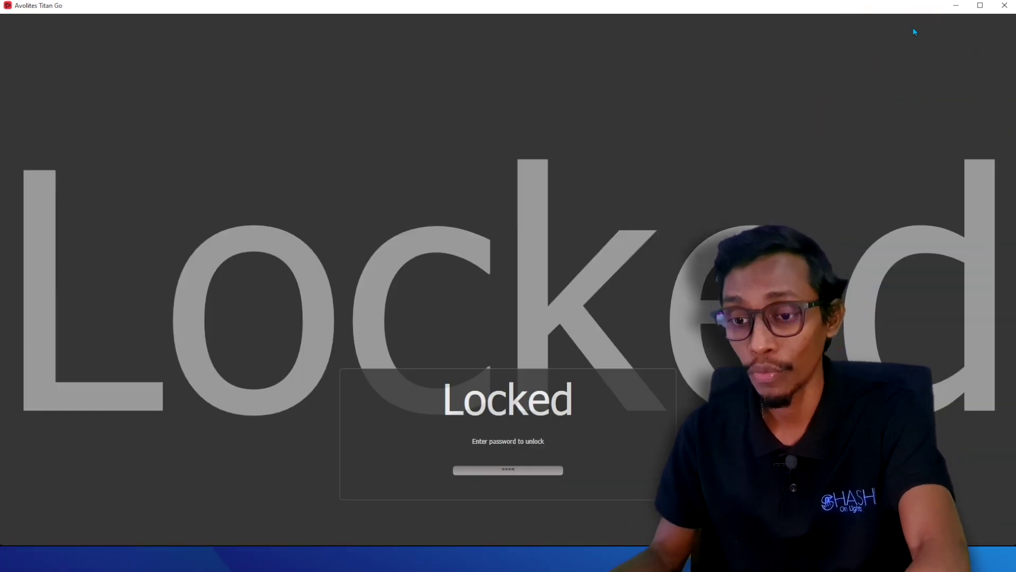
key(Return)
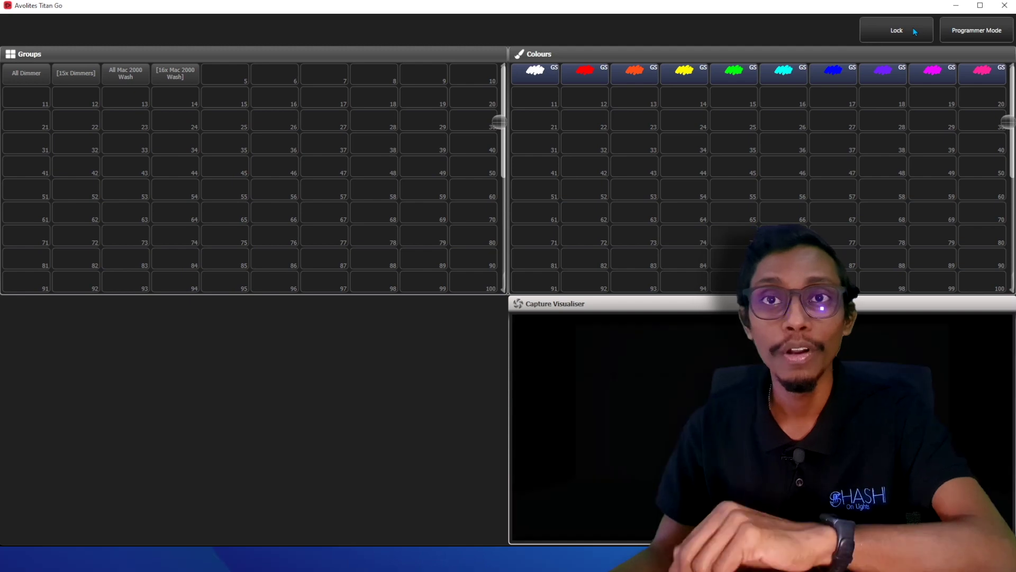
click(915, 31)
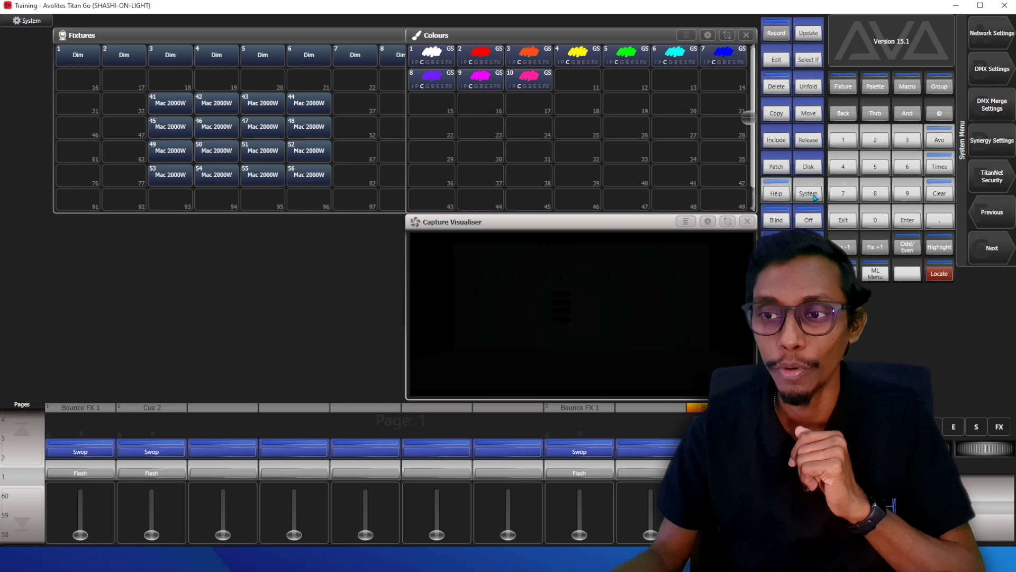
Check Lock on Startup is Locked in User Settings, then close Titan Go and confirm the restart.
click(995, 210)
click(988, 27)
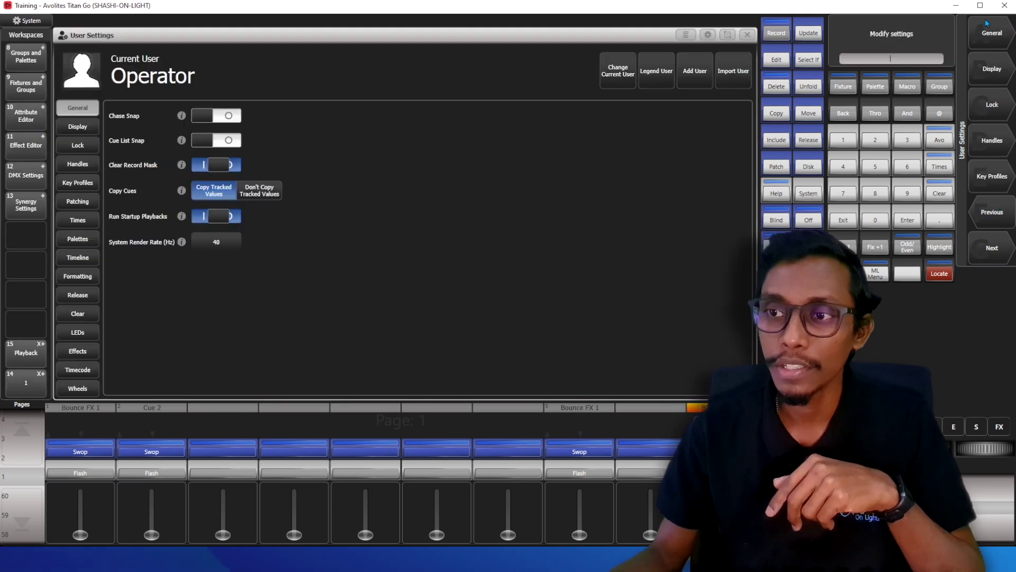
click(79, 146)
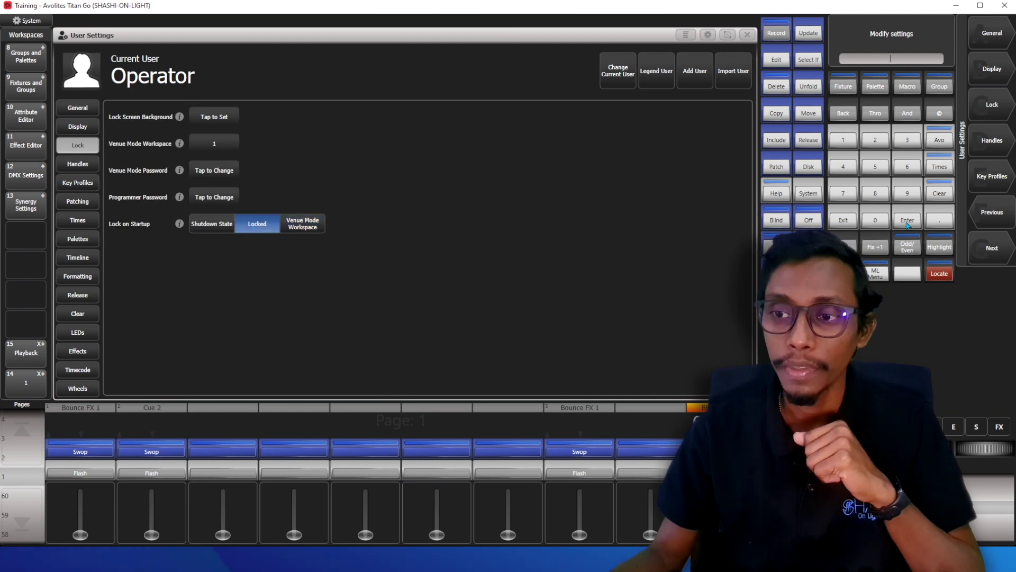
click(844, 221)
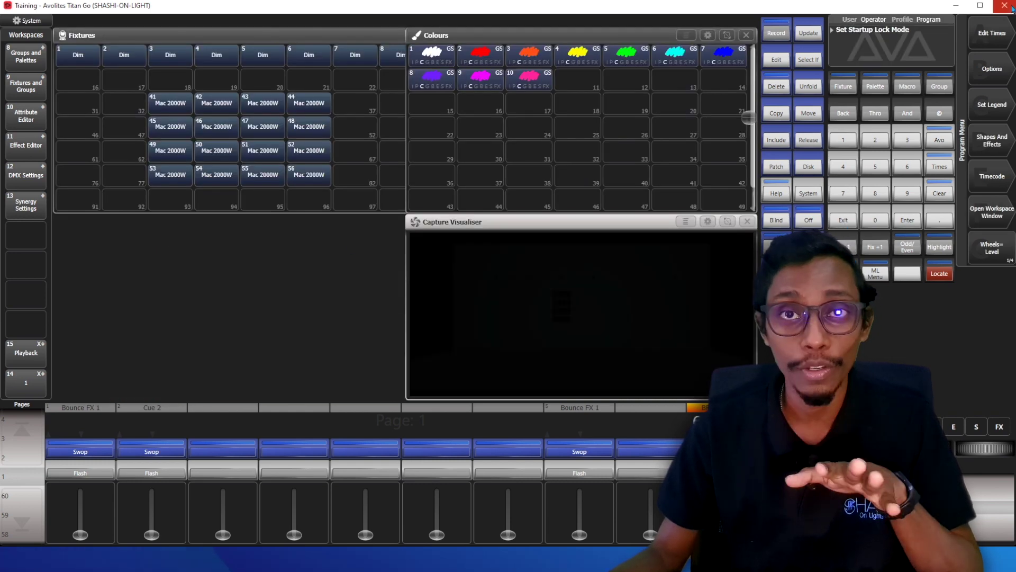
click(1005, 6)
click(547, 314)
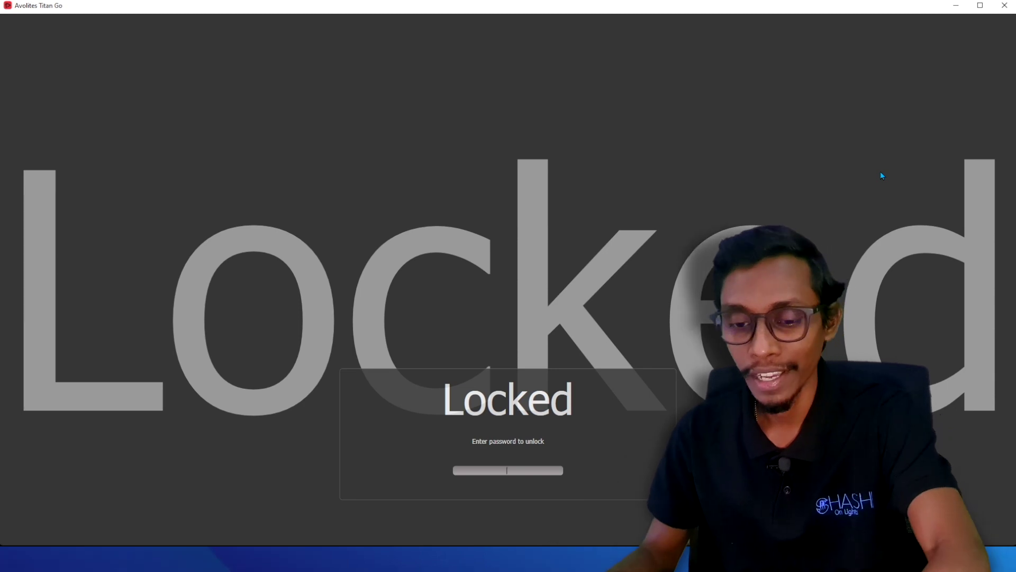
Unlock the startup screen with the password, then switch from venue mode to Programmer Mode.
text(*)
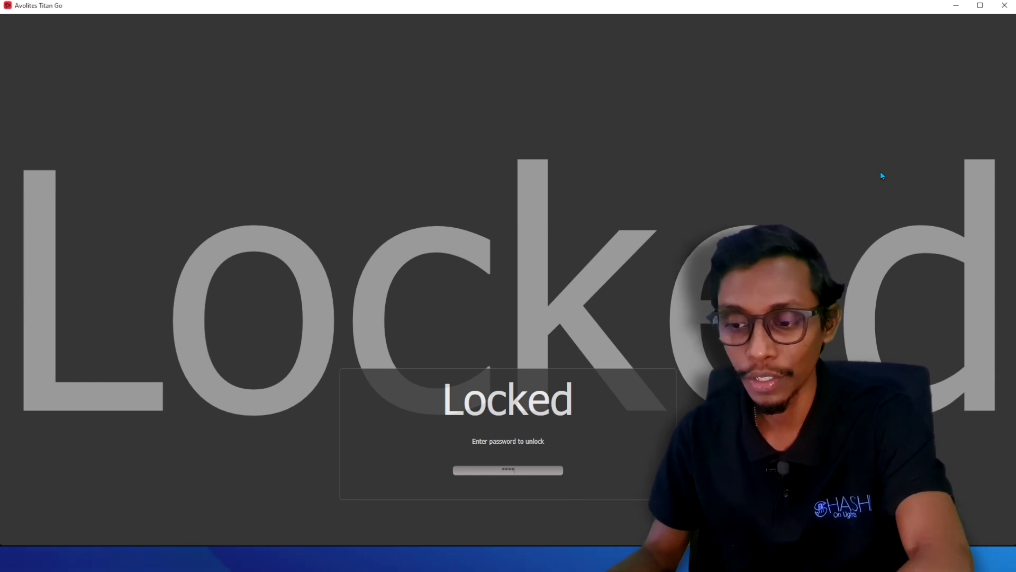
key(Return)
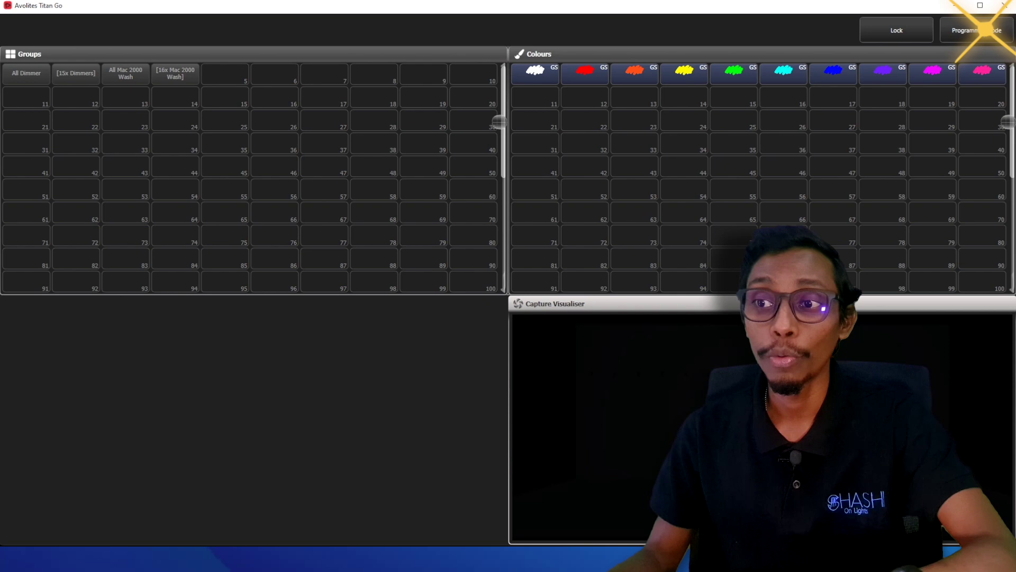
click(985, 30)
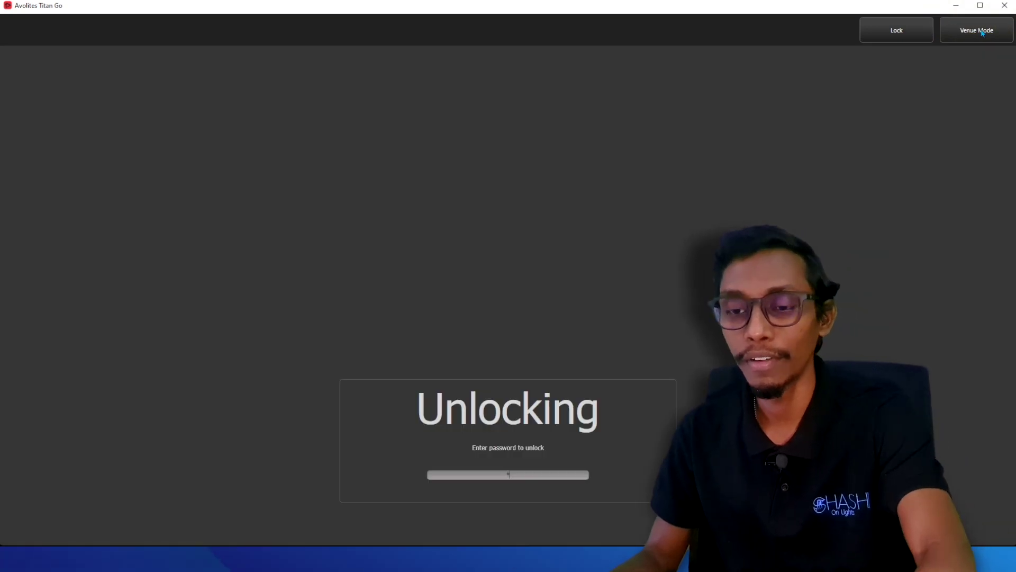